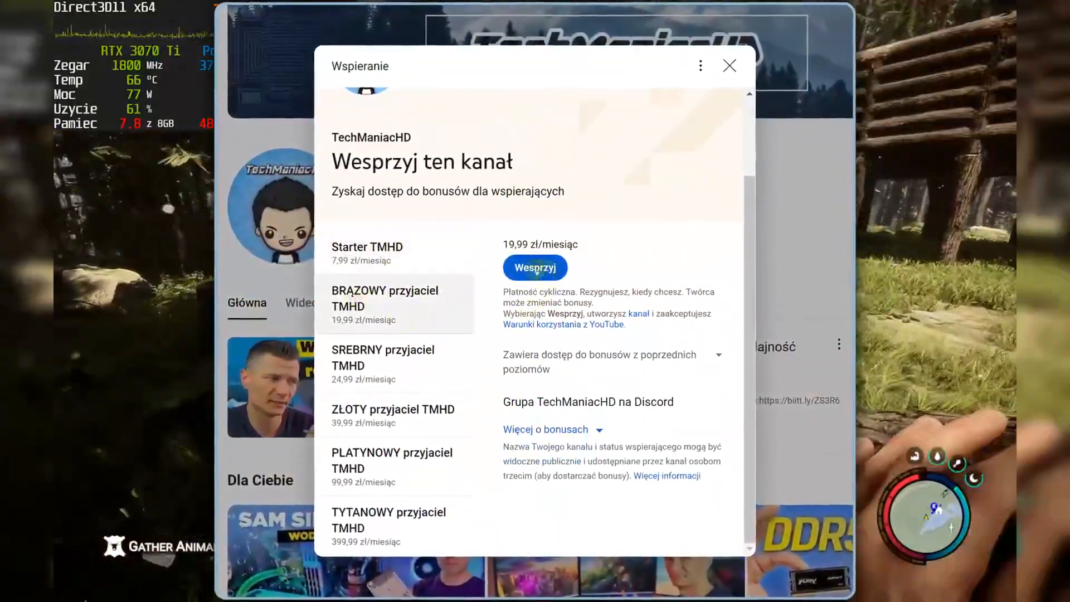
Look at the SREBRNY przyjaciel TMHD support tier and examine the overlay previews posted in the prezenty-dla-wspierających Discord channel
click(390, 360)
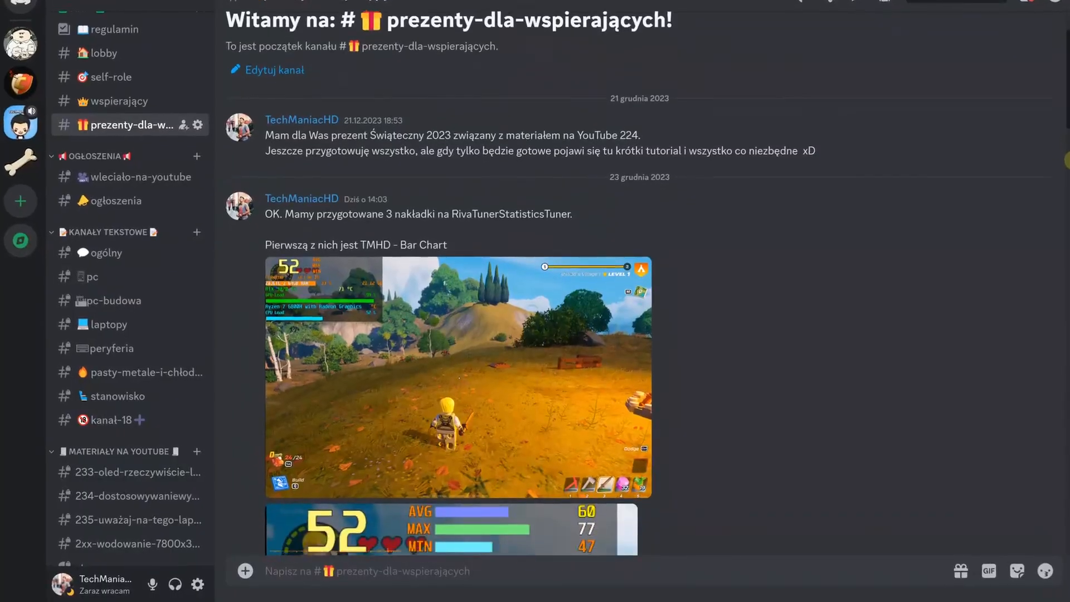
scroll(641, 279, down, 1)
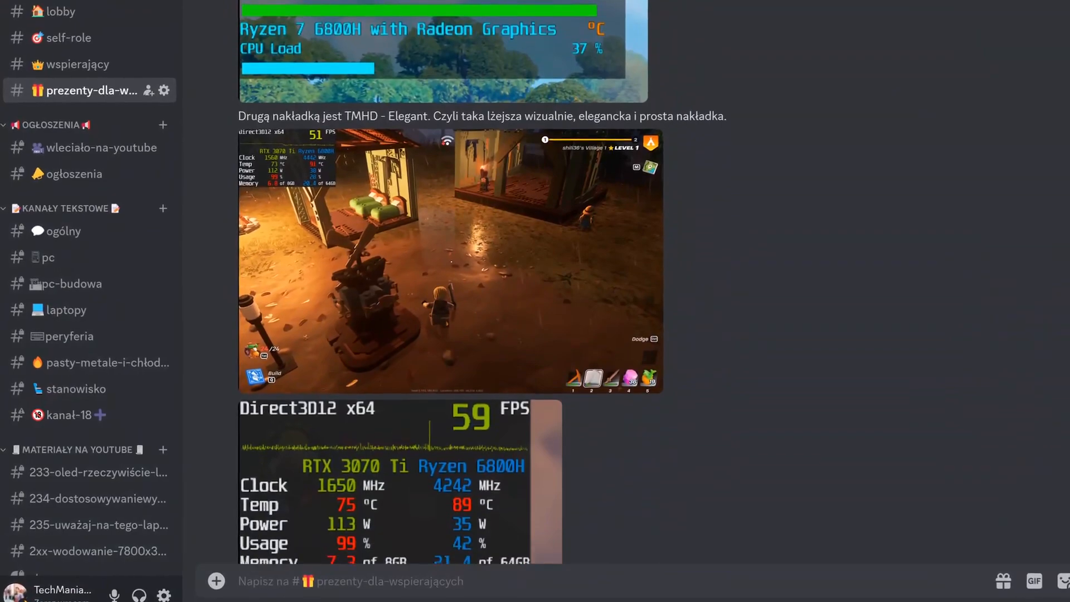
scroll(613, 290, down, 3)
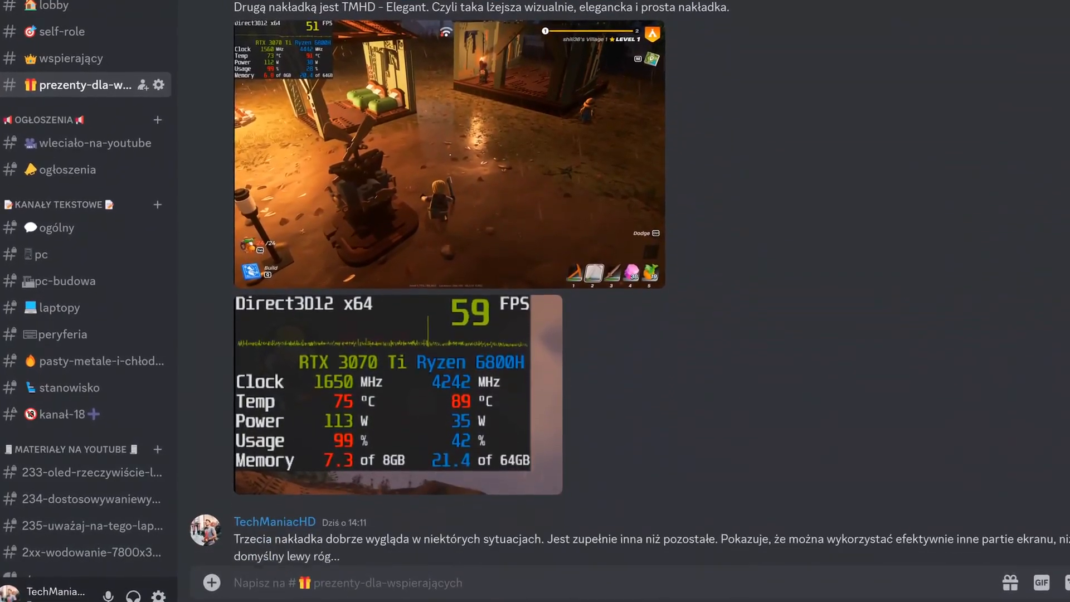
scroll(613, 290, down, 2)
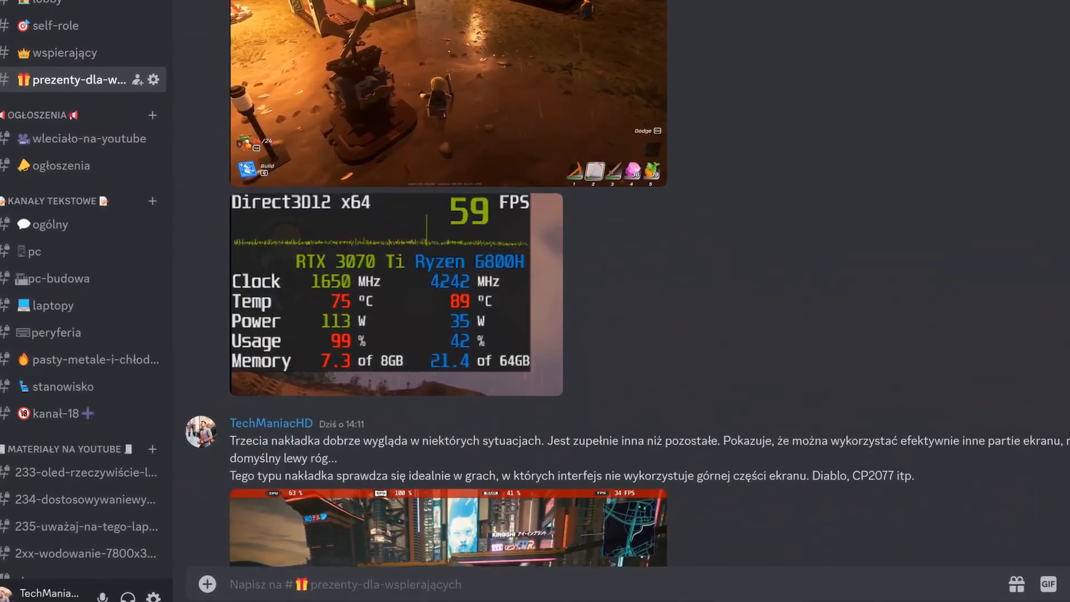
scroll(613, 290, down, 3)
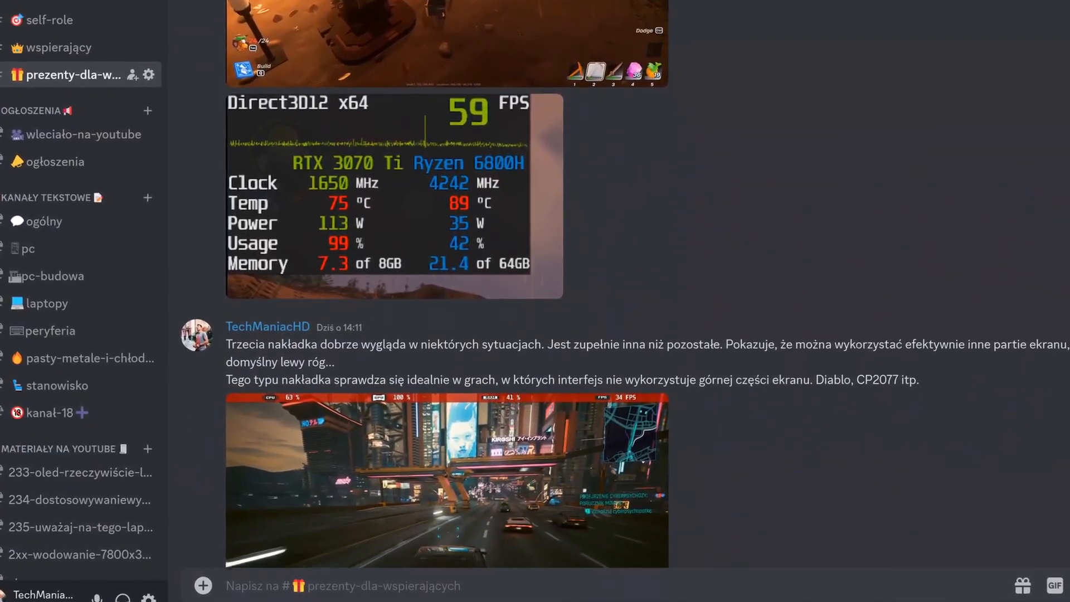
scroll(614, 289, down, 3)
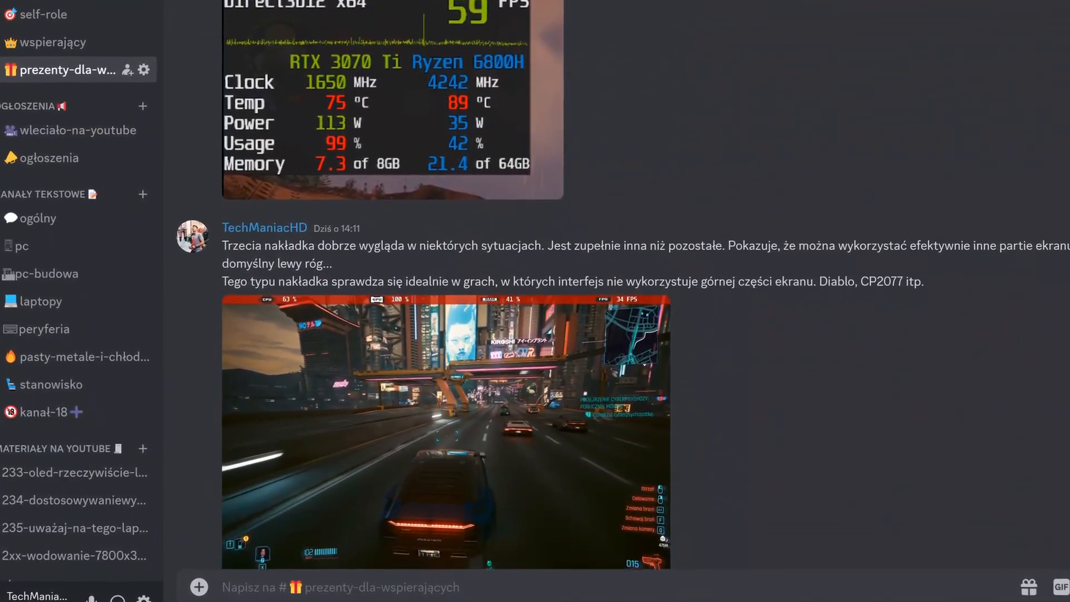
scroll(614, 290, down, 3)
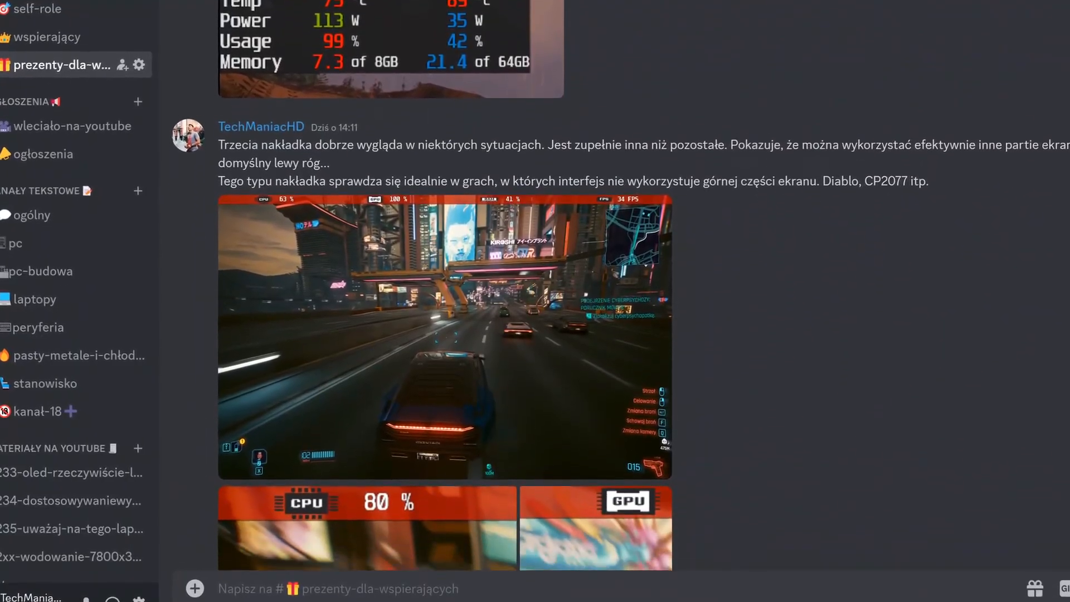
scroll(613, 290, down, 1)
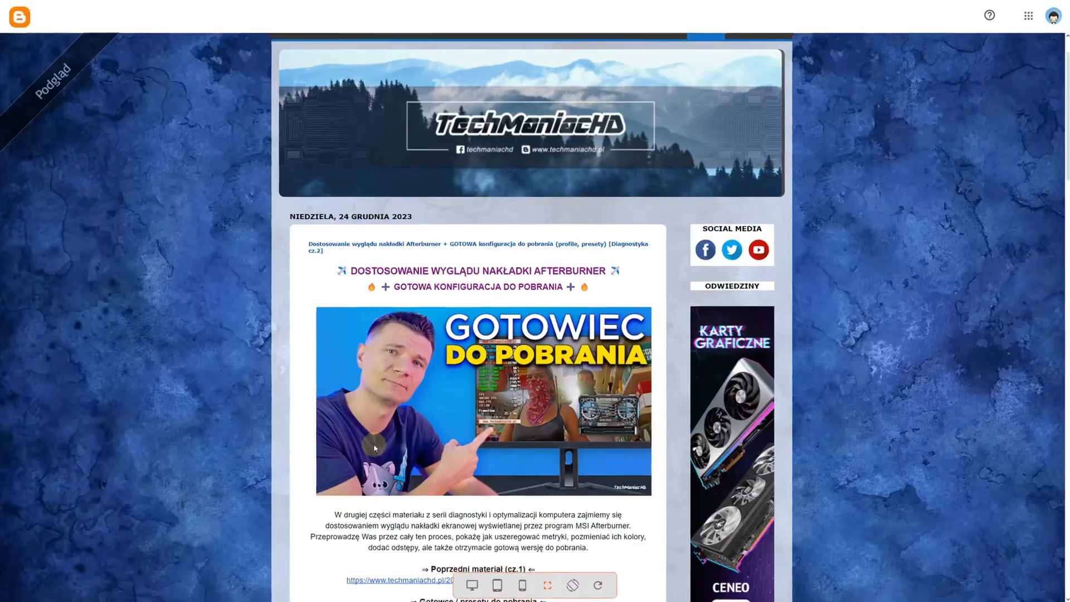
Find the ready-made preset download links for GPU 0 and GPU 1 in the blog post
scroll(390, 446, down, 5)
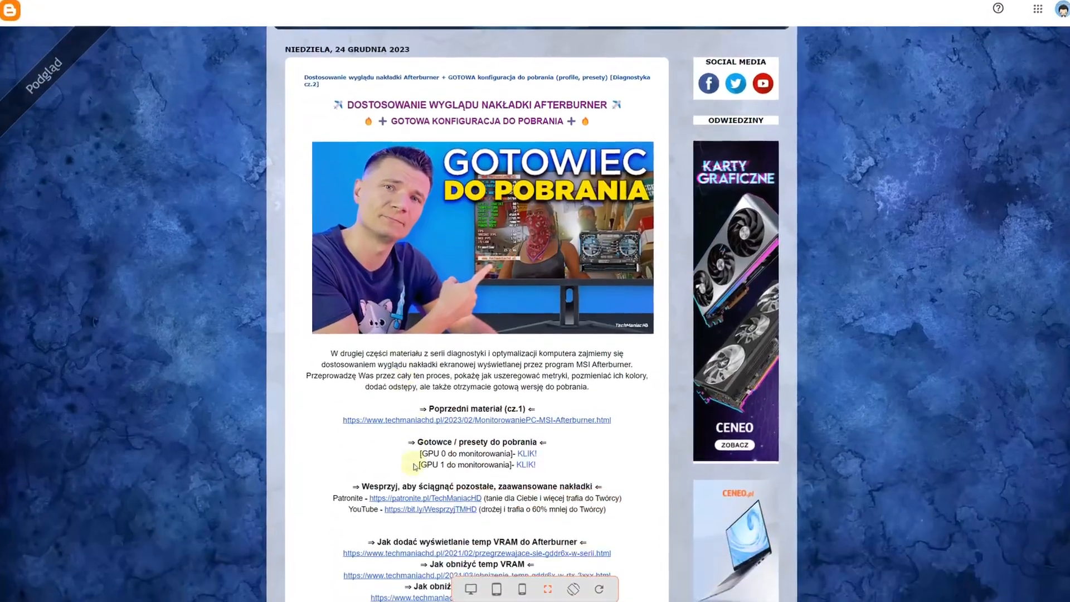
scroll(422, 459, down, 3)
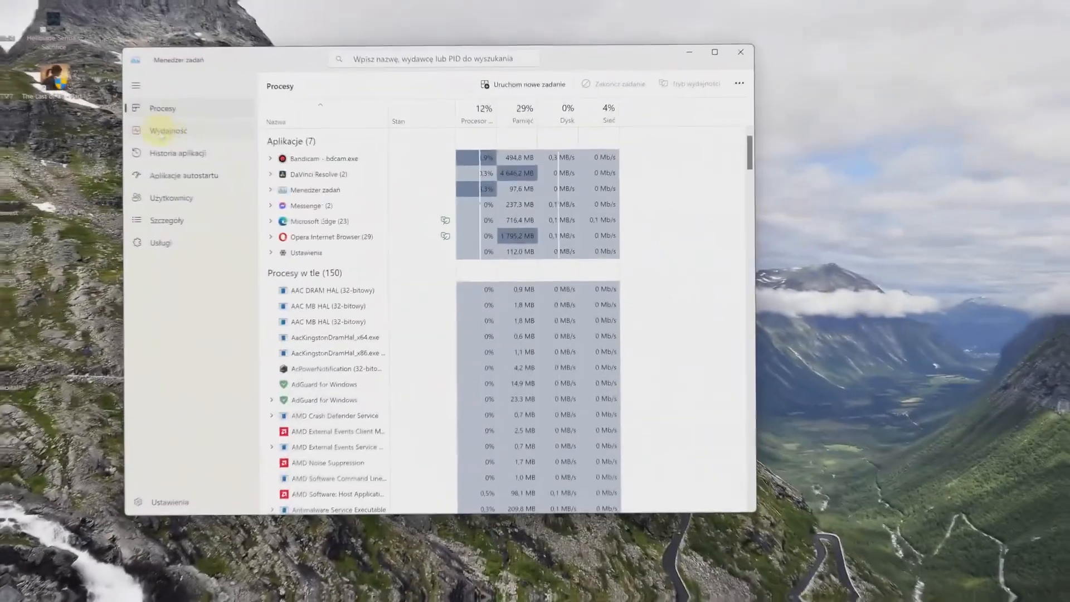
Check in Task Manager's performance view how the AMD Radeon and NVIDIA GeForce RTX 3070 Ti graphics processors are numbered
click(166, 132)
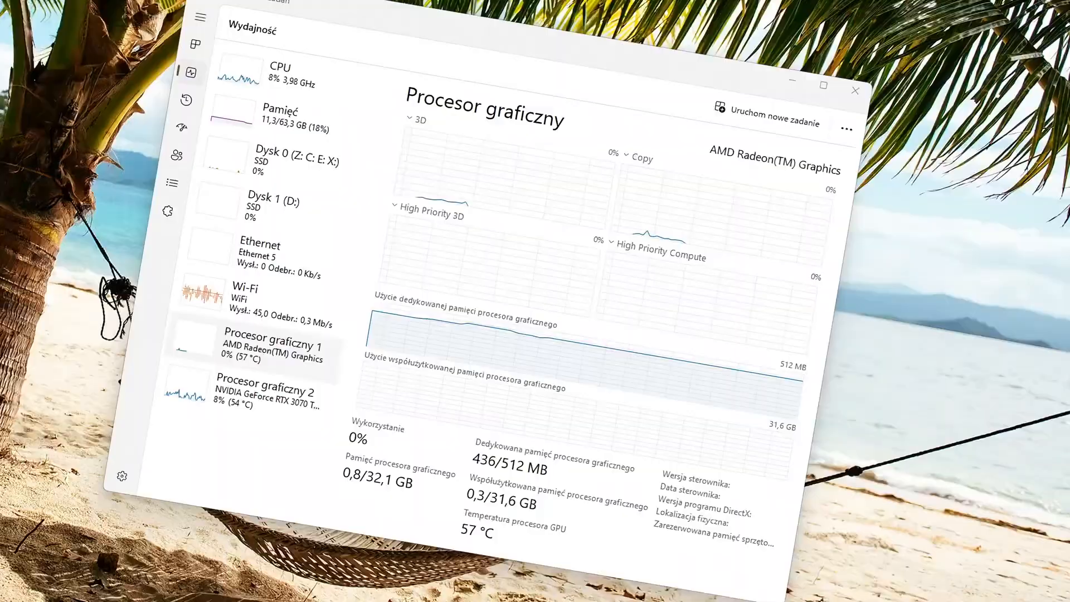
click(281, 404)
click(287, 356)
click(284, 406)
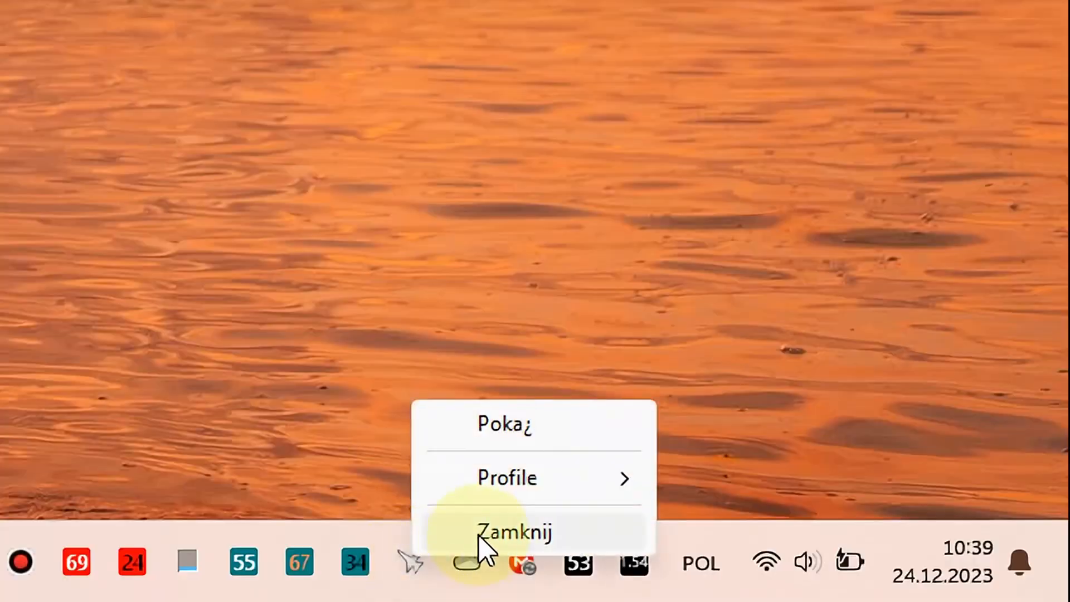
Quit the running MSI Afterburner and open its Profiles folder under Pliki programów (x86)\MSI Afterburner on drive C
click(480, 534)
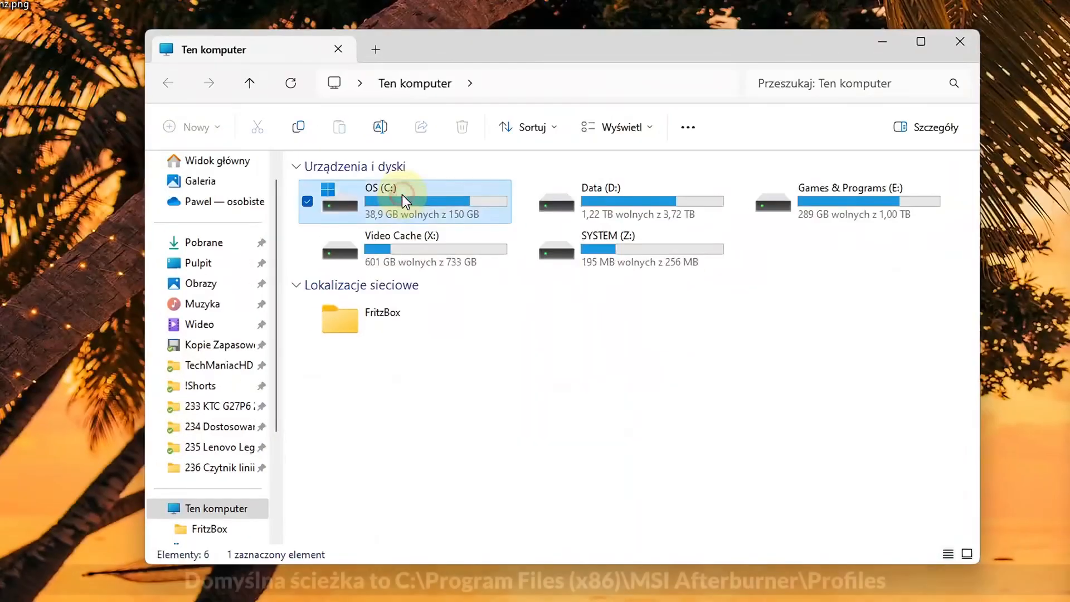
double_click(403, 194)
double_click(379, 330)
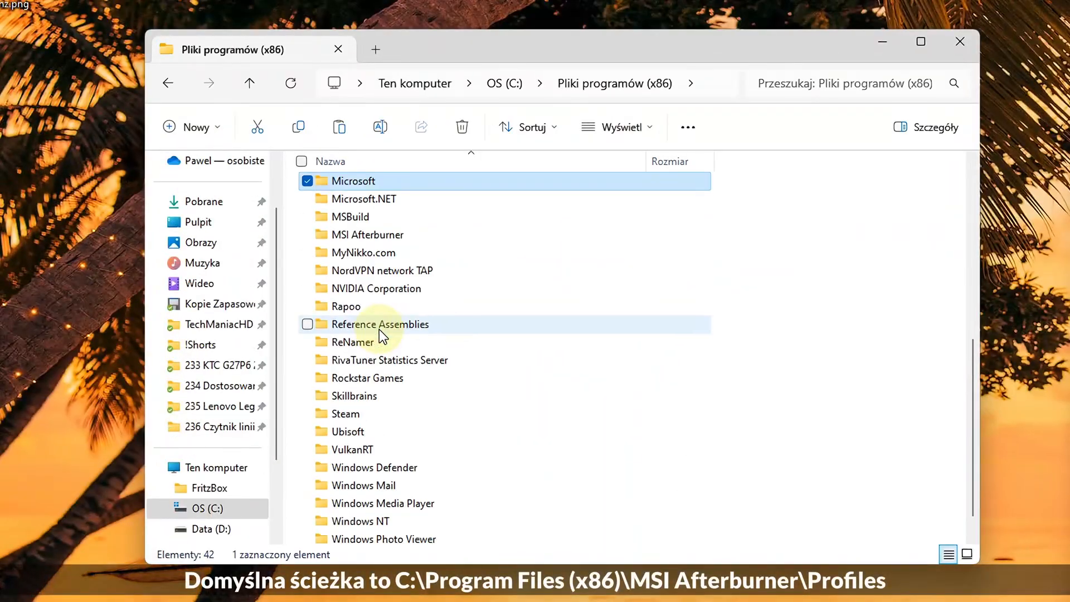
double_click(374, 235)
click(373, 312)
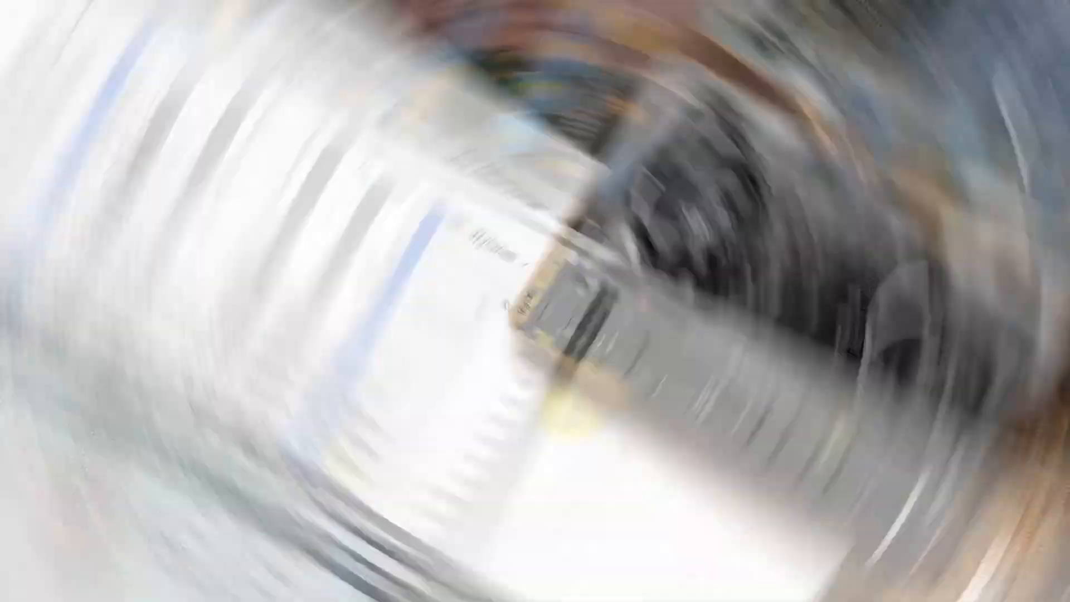
Rename MSIAfterburner.cfg in the Profiles folder to MSIAfterburner MOJE.cfg as a backup
drag(634, 365, 148, 466)
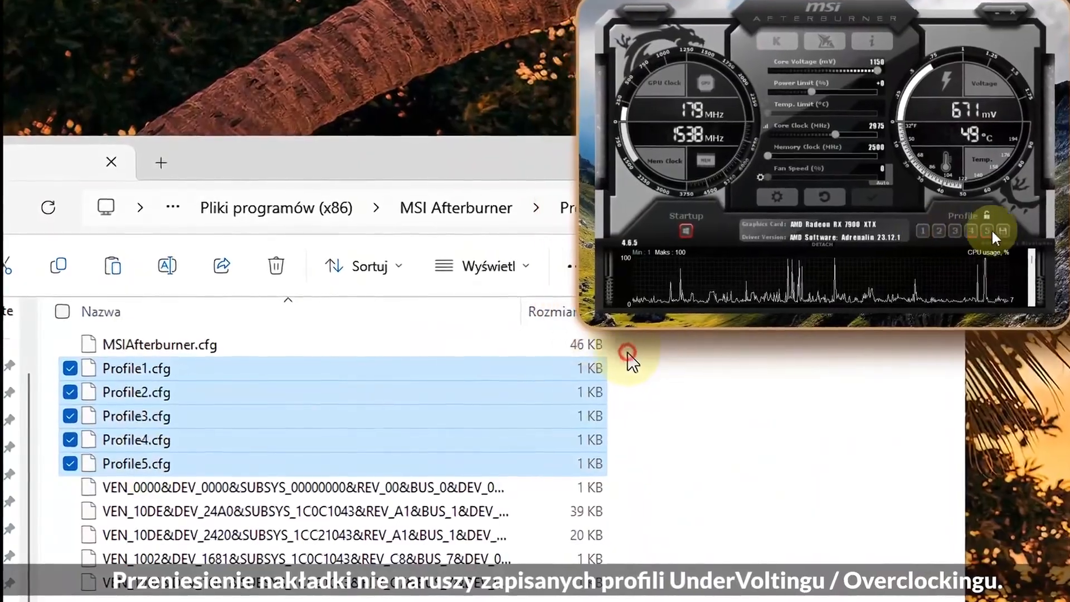
click(628, 357)
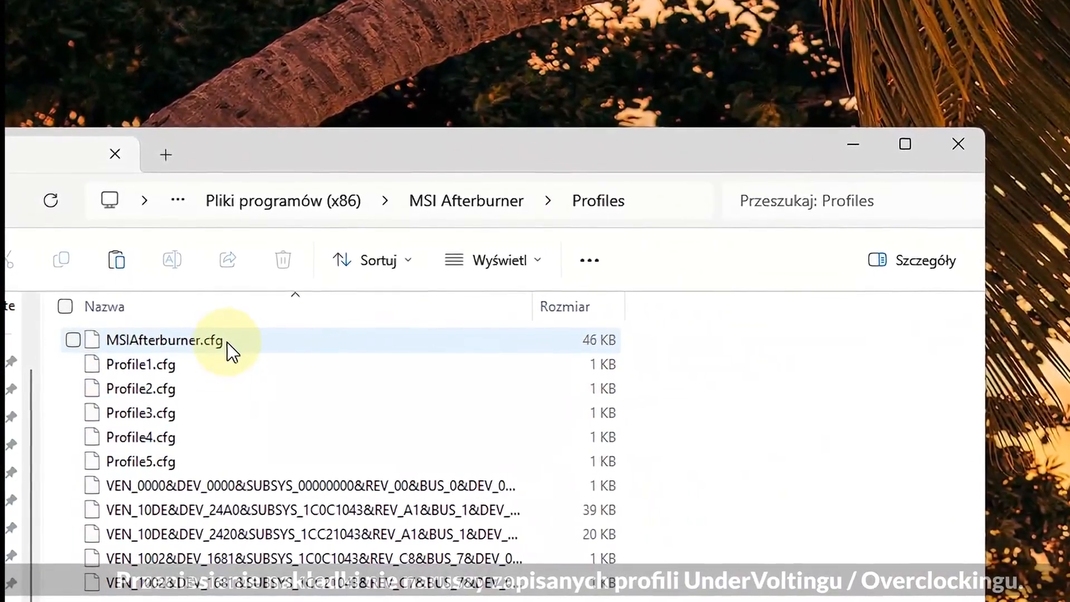
click(227, 342)
click(226, 340)
key(Right)
text(MOJE)
key(Return)
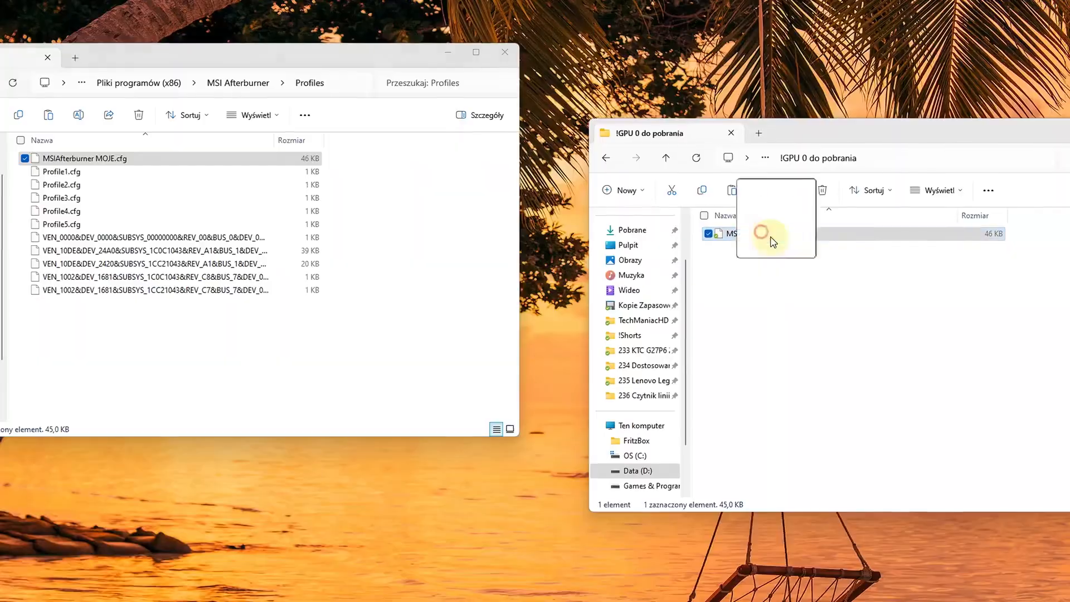
Transfer the downloaded MSIAfterburner.cfg from the !GPU 0 do pobrania folder into Afterburner's Profiles folder
drag(764, 232, 370, 268)
click(502, 215)
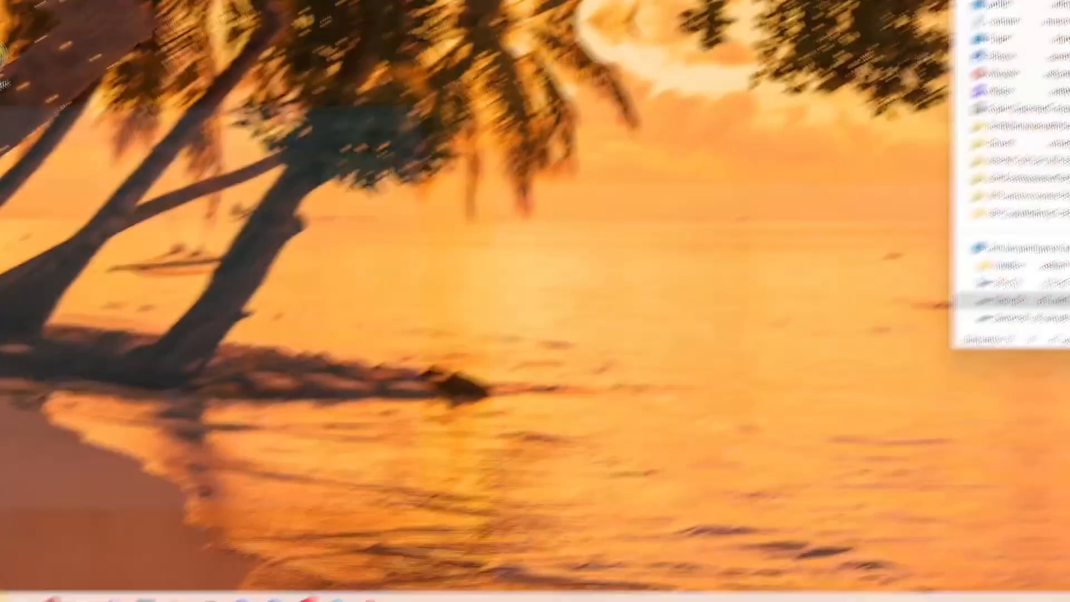
Launch MSI Afterburner from the GPU group of pinned apps
click(15, 594)
click(126, 235)
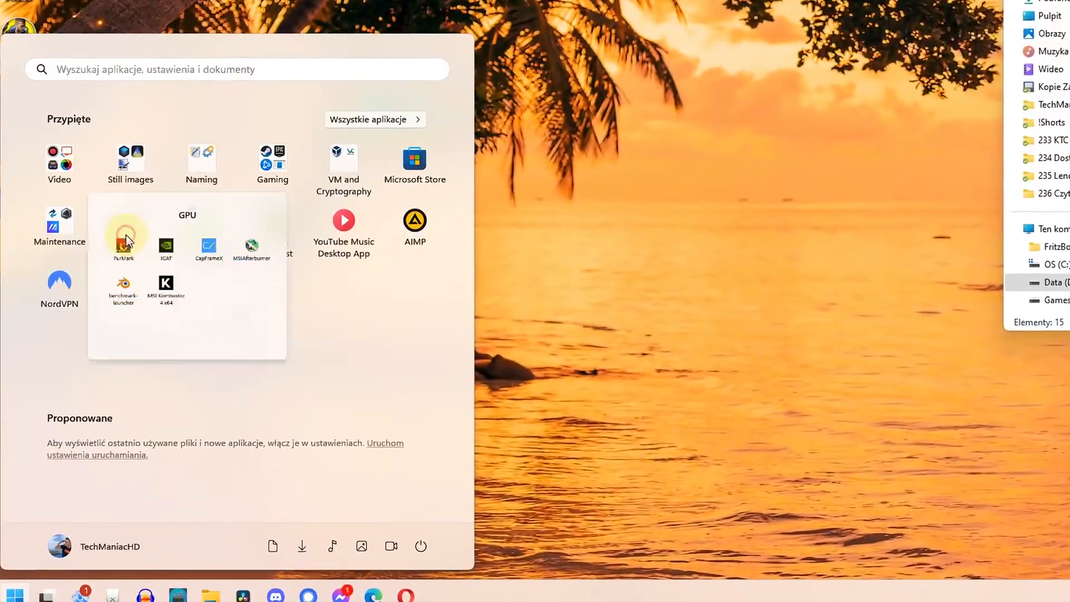
click(342, 274)
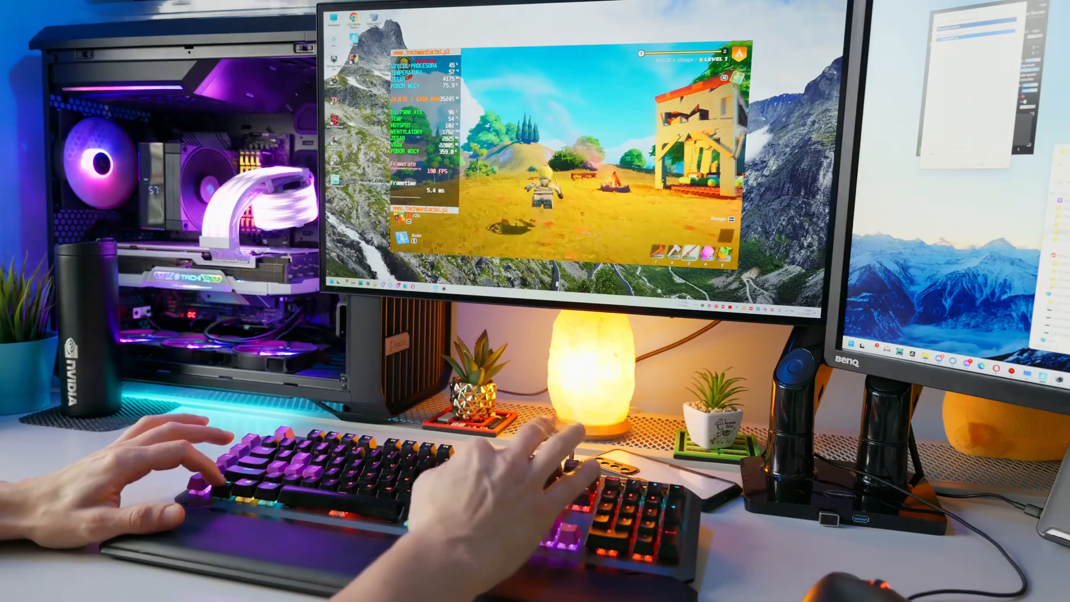
key(ctrl+shift+o)
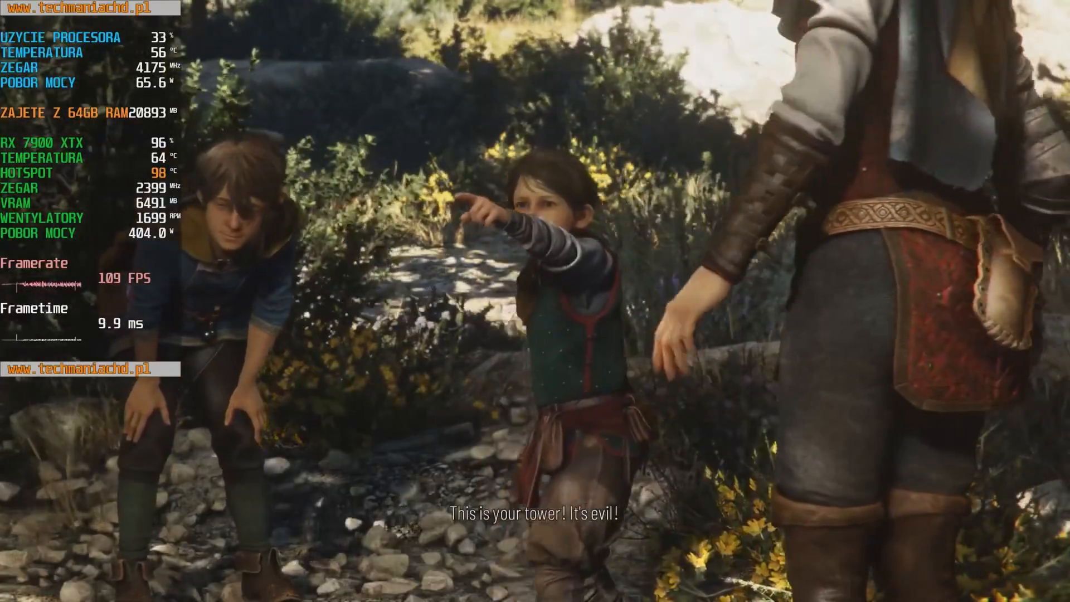
Open RivaTuner Statistics Server over the running game and enlarge the overlay with the On-Screen Display zoom
click(289, 573)
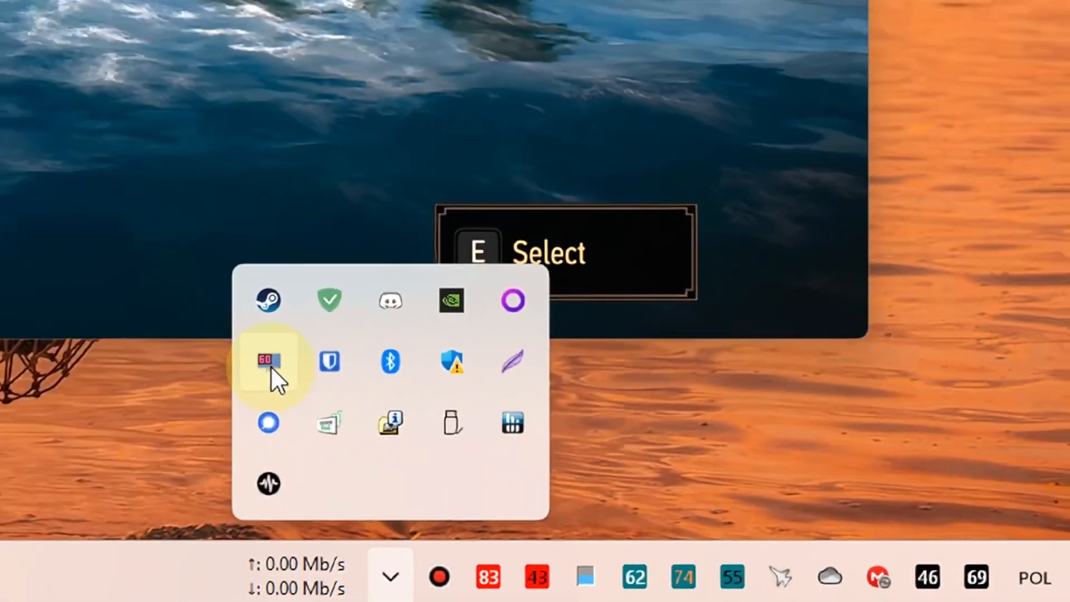
click(147, 323)
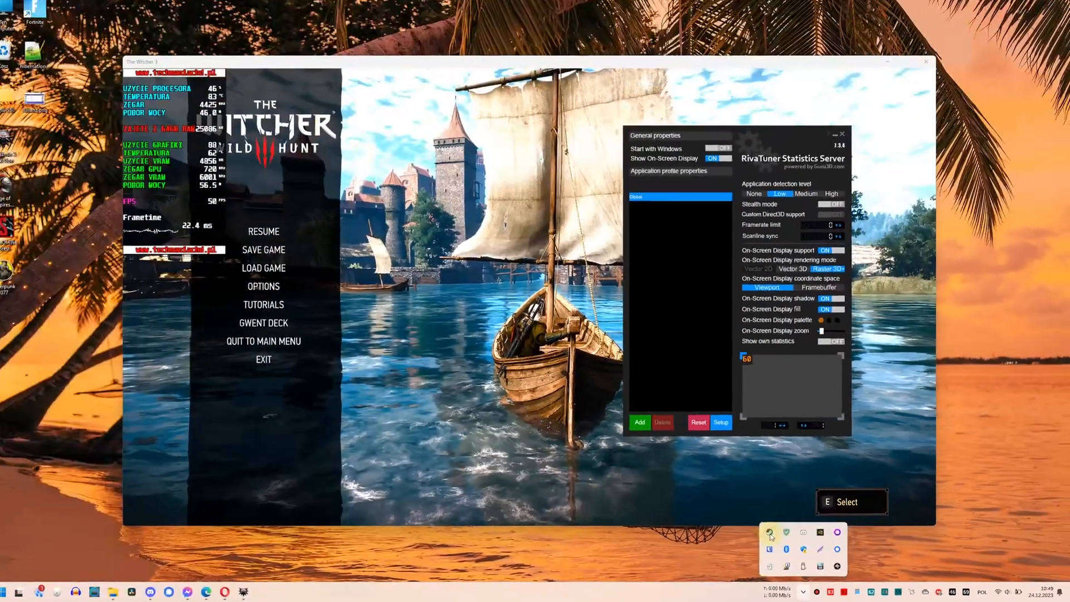
drag(833, 338, 830, 341)
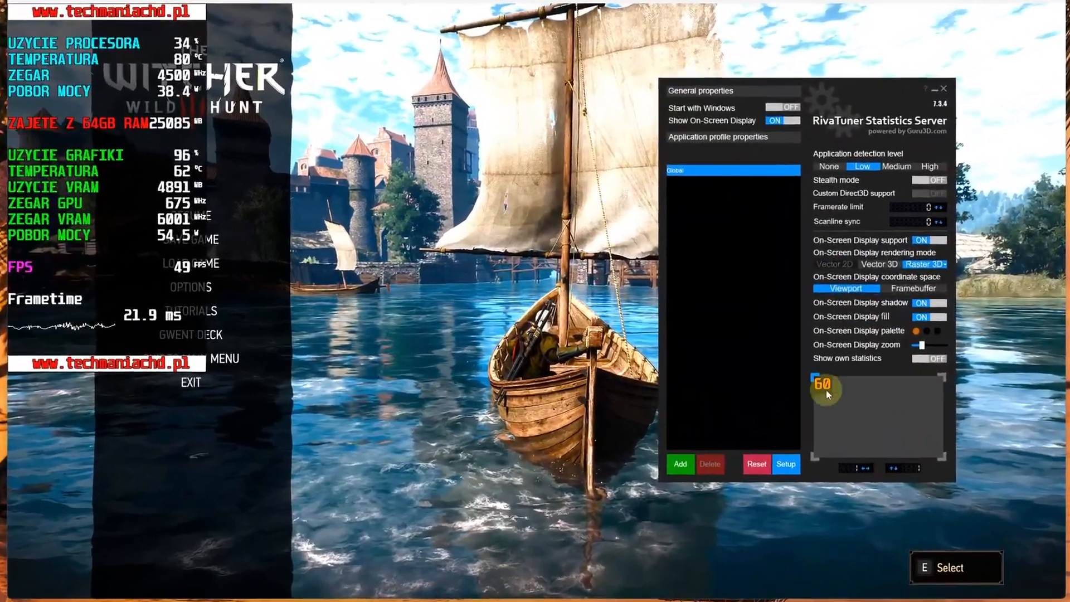
Try anchoring the overlay to the lower-right and lower-left corners, and return it to the upper-left corner
drag(757, 365, 849, 363)
click(954, 457)
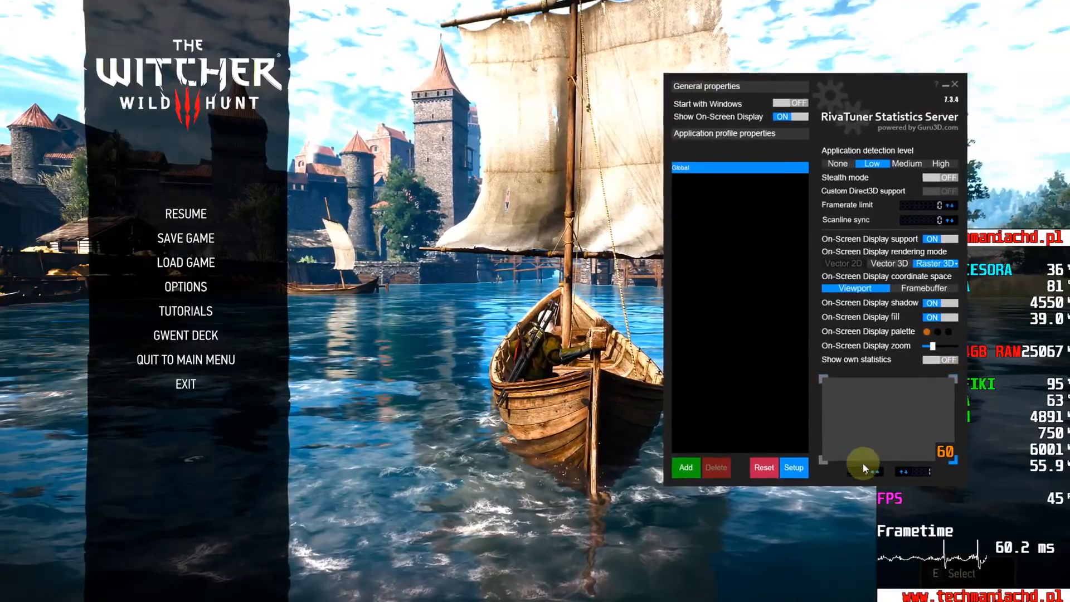
click(825, 462)
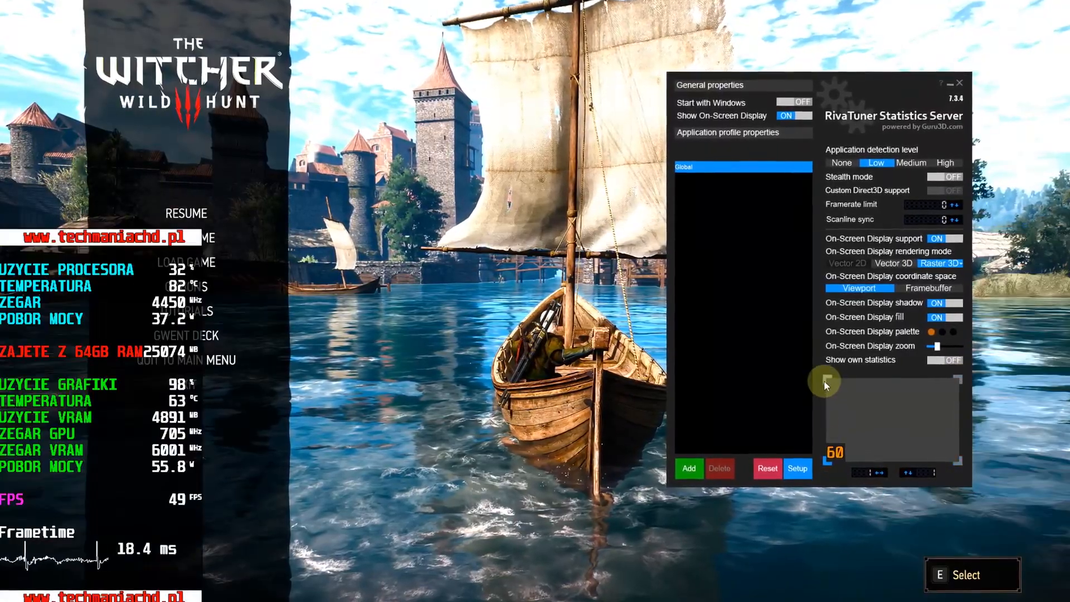
click(825, 381)
Move the overlay to a custom position away from the upper-left corner and adjust its horizontal coordinate
mouse_move(866, 399)
mouse_down()
mouse_move(939, 407)
mouse_move(855, 426)
mouse_move(928, 405)
mouse_up()
click(886, 474)
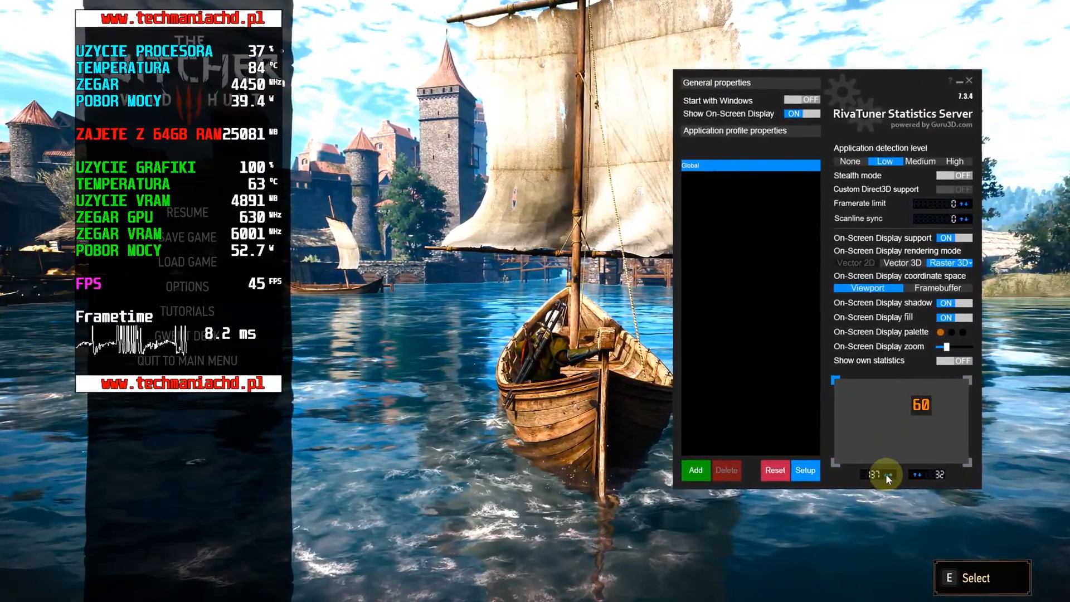
drag(887, 474, 878, 473)
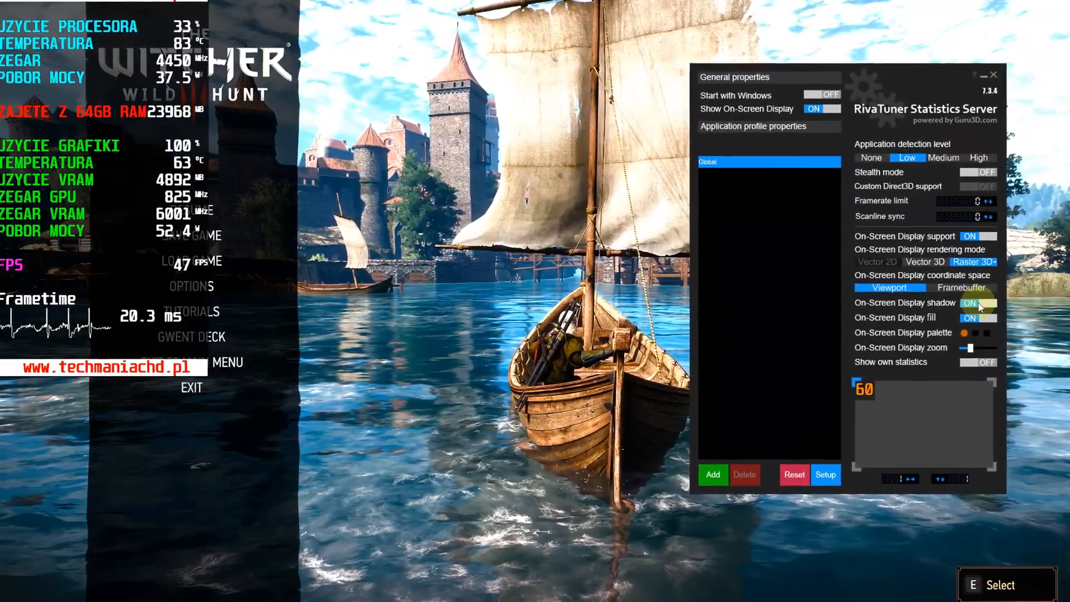
Edit the On-Screen Display palette colours, setting the black colour's opacity to about 21%
click(988, 333)
click(970, 333)
click(787, 351)
click(982, 334)
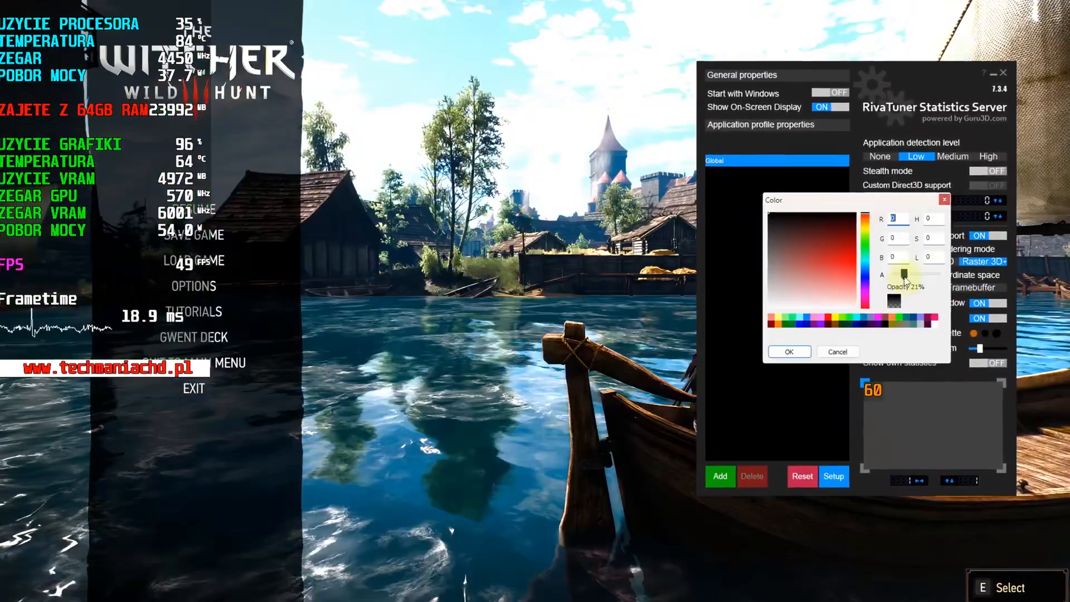
click(798, 352)
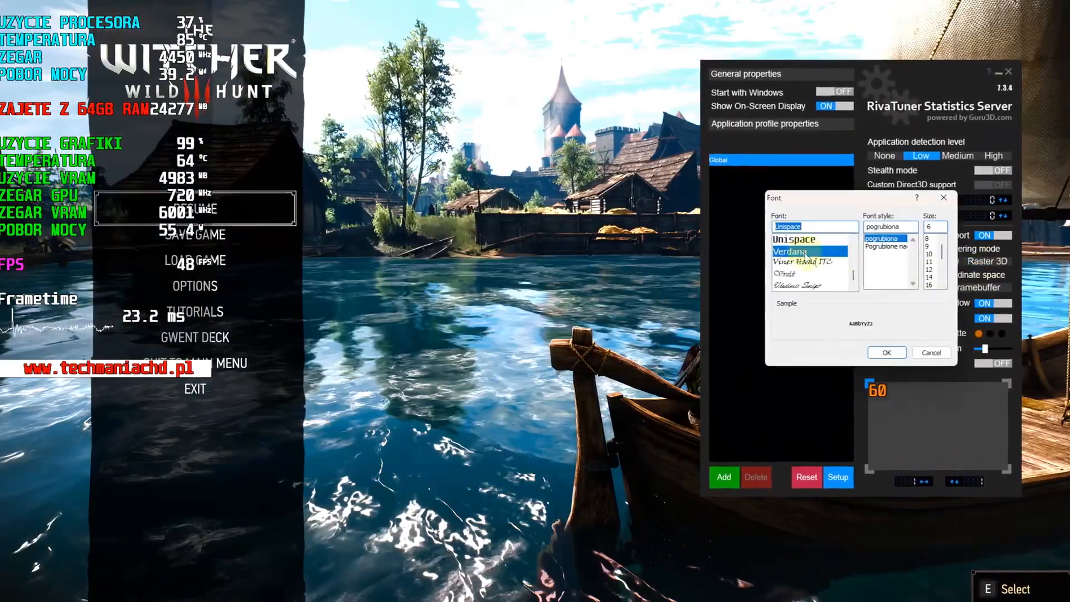
Try bold Verdana and bold Vladimir Script at size 6 as the overlay's Raster 3D font
key(Return)
click(984, 263)
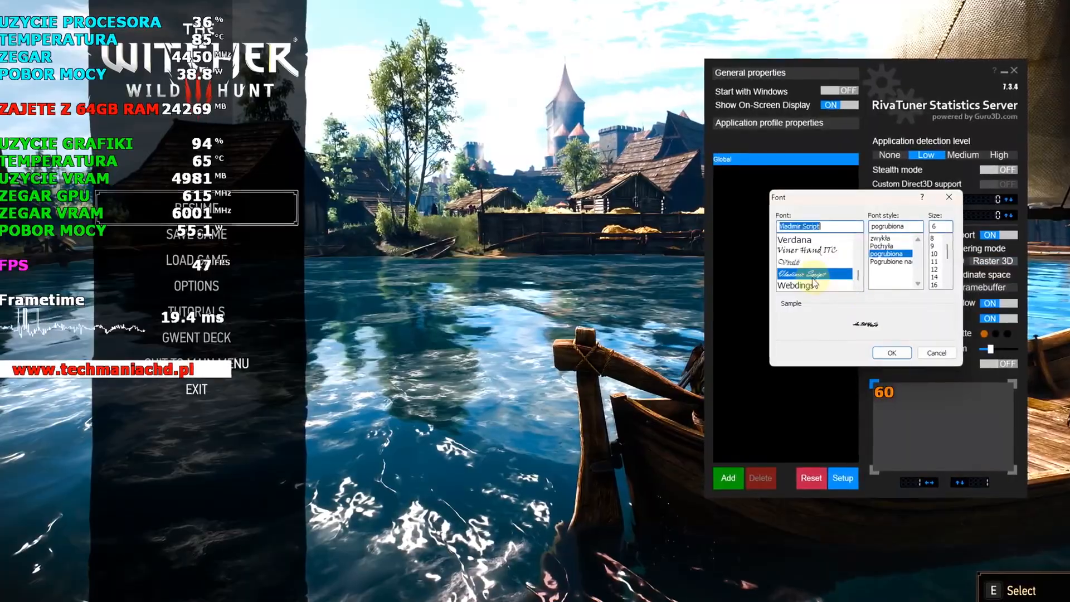
click(891, 353)
click(984, 263)
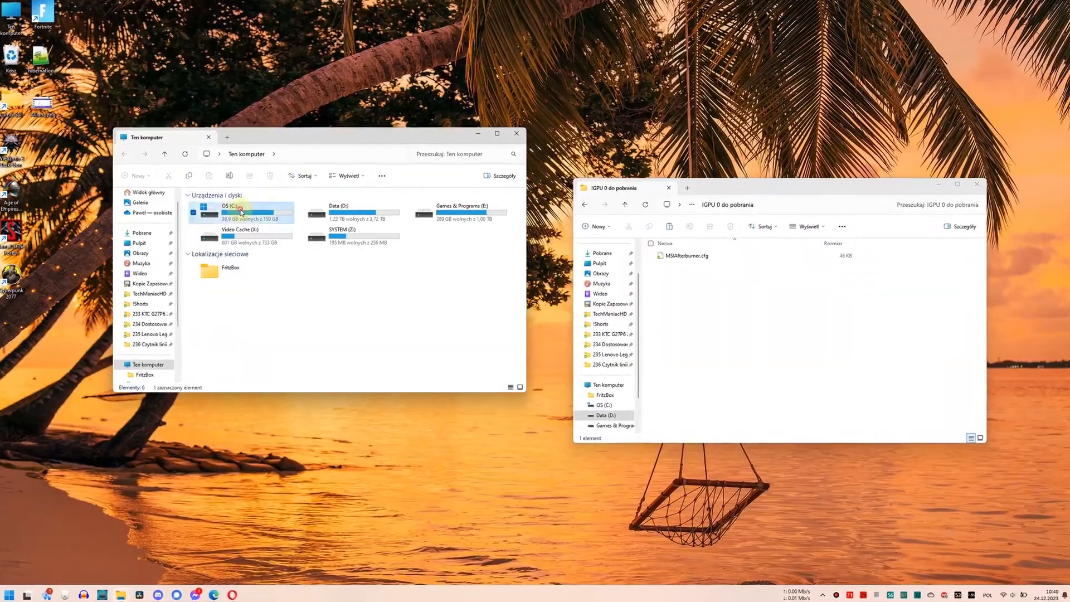
Open MSI Afterburner's Profiles folder inside Program Files (x86) on drive C
double_click(234, 207)
double_click(227, 276)
key(m)
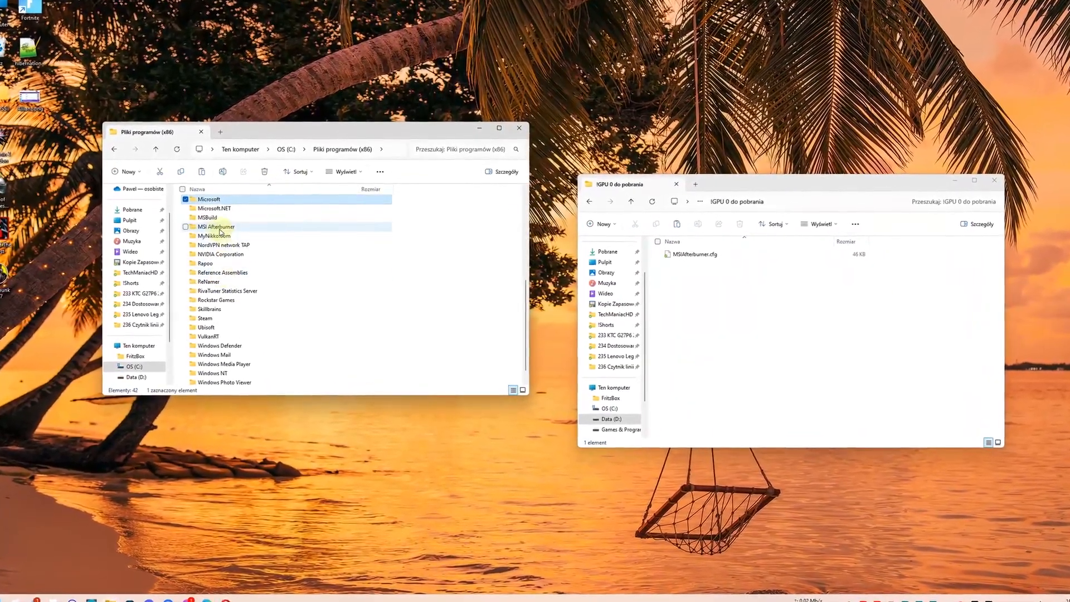
double_click(220, 229)
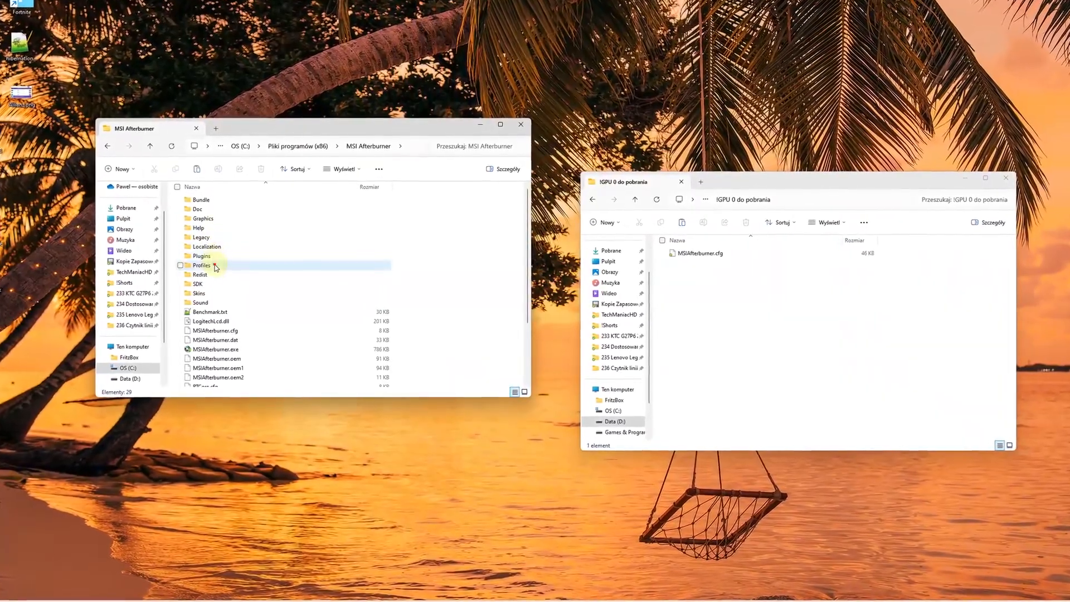
double_click(216, 266)
Rename the existing configuration file as MSIAfterburner MOJE.cfg and copy the downloaded MSIAfterburner.cfg into Profiles with administrator permission
click(300, 200)
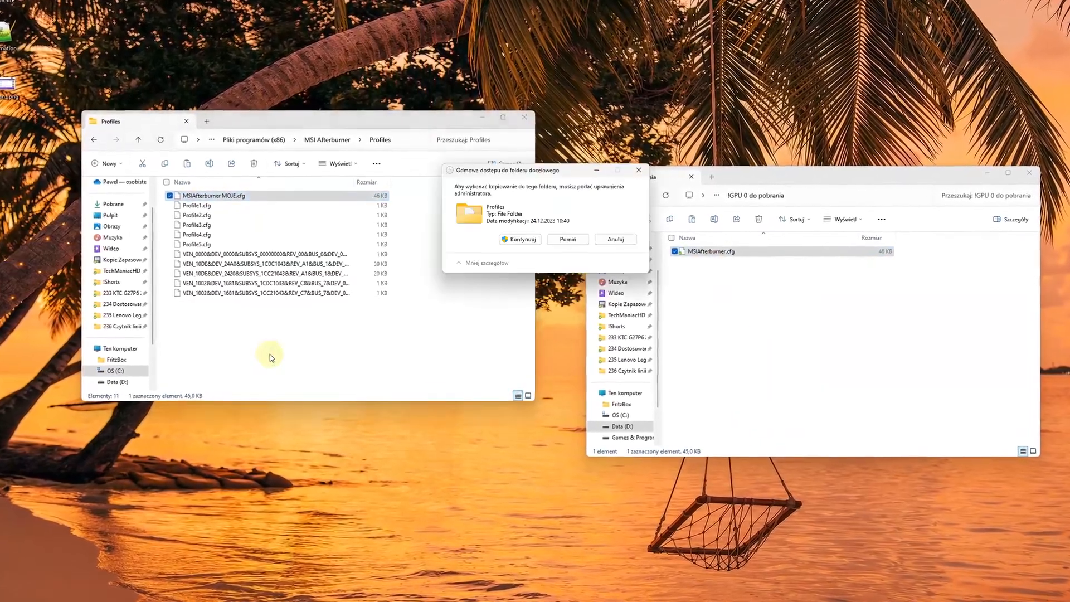
click(523, 239)
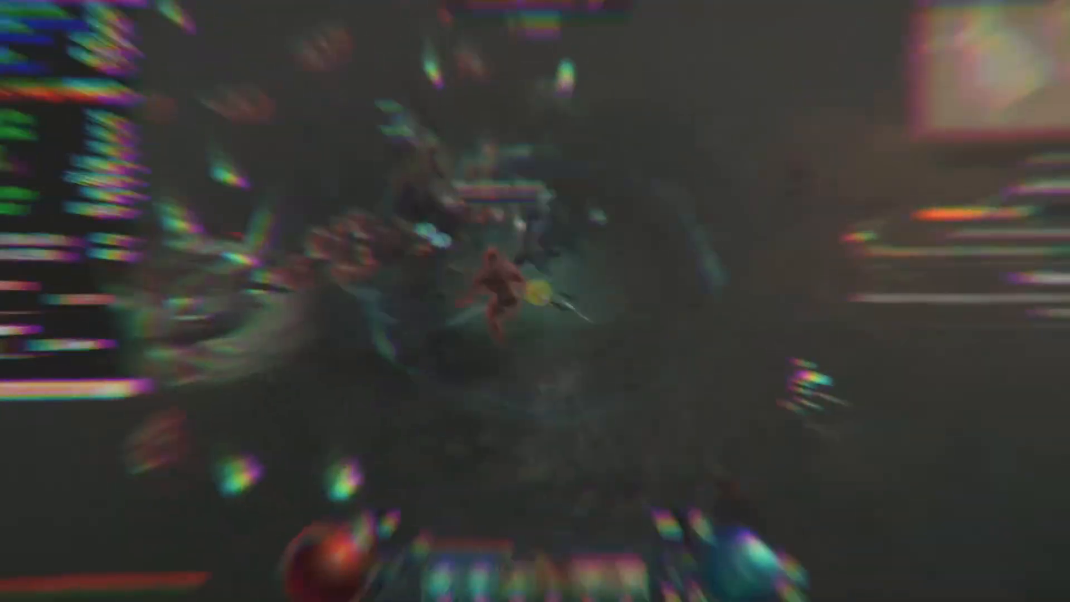
right_click(571, 351)
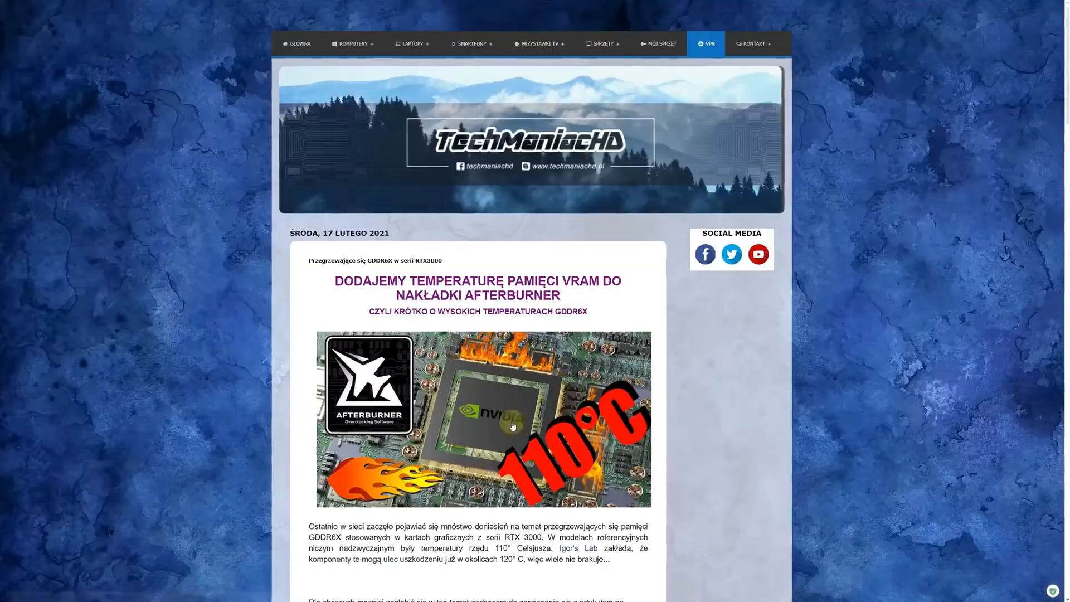
Read the TechManiacHD article on adding GDDR6X VRAM temperature to the Afterburner overlay and find its entry among the graphics card cooling guides
scroll(590, 401, down, 5)
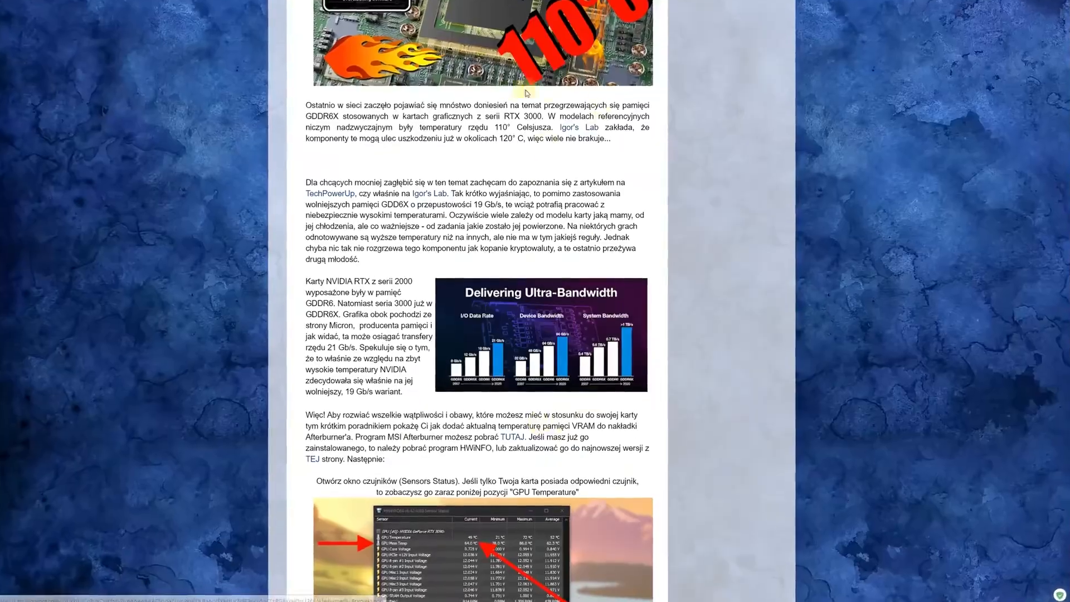
scroll(447, 360, down, 5)
scroll(439, 331, down, 6)
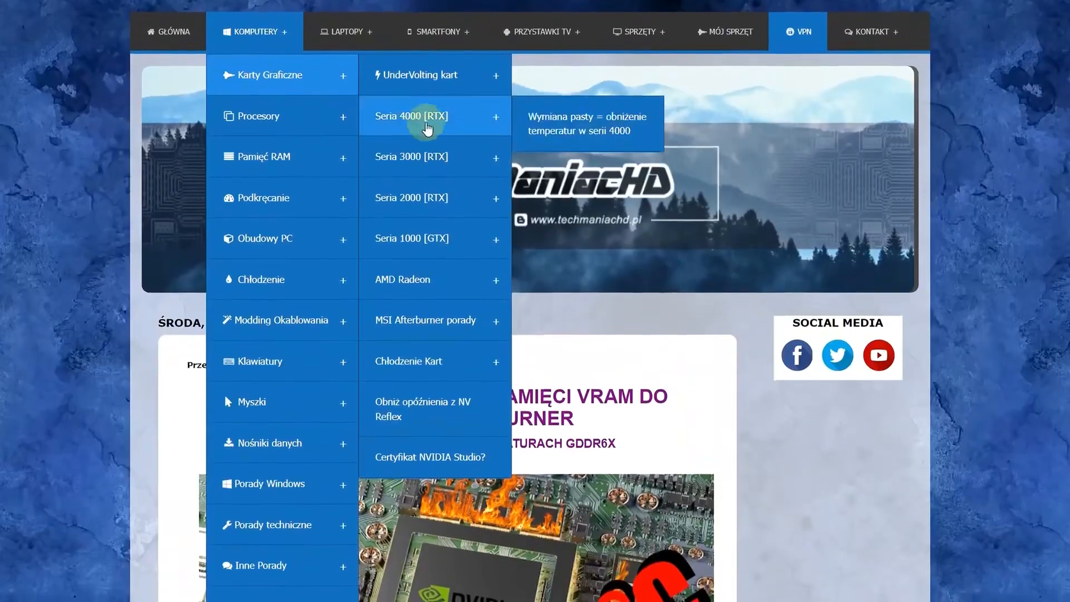
mouse_move(435, 365)
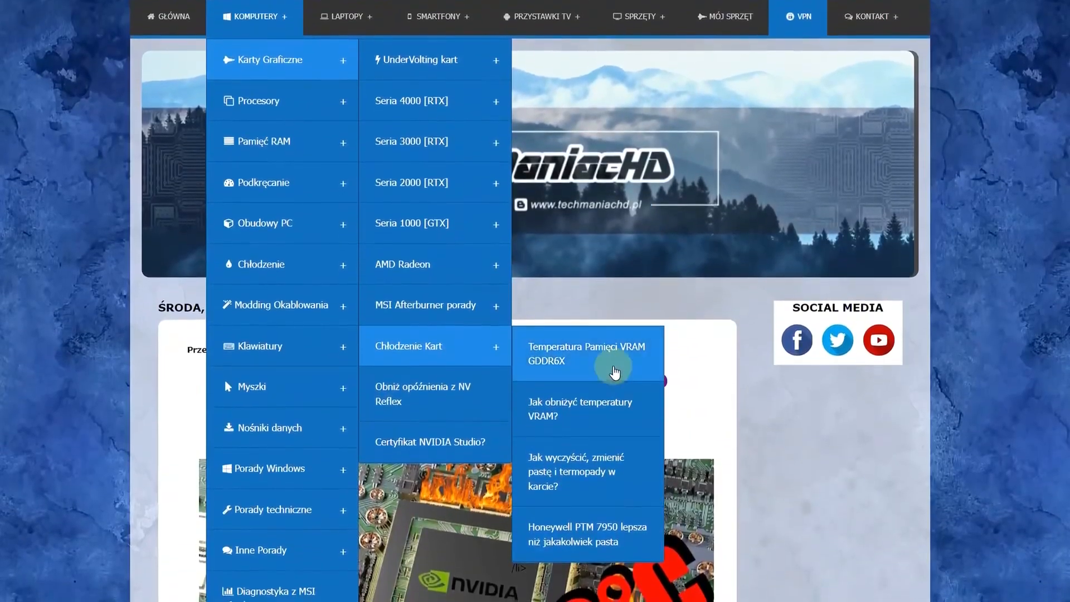